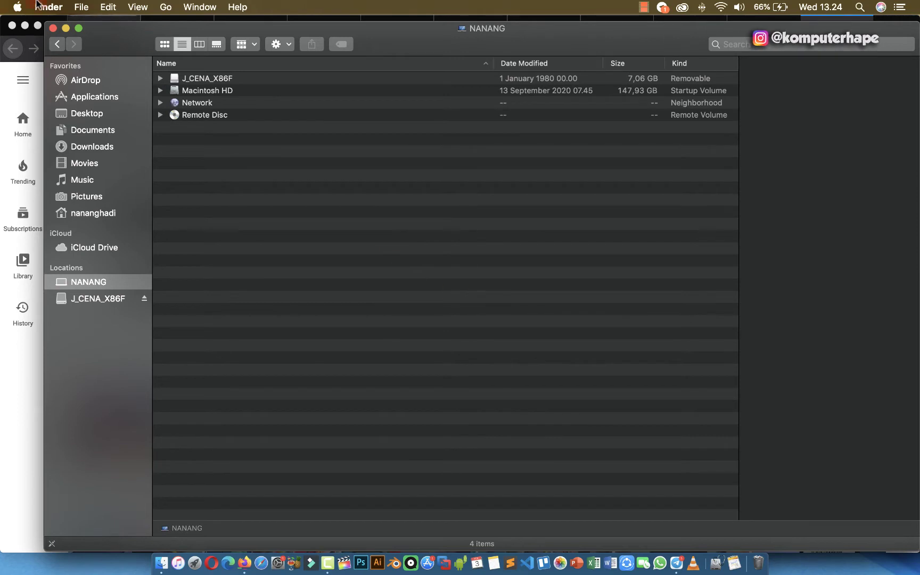
Open the J_CENA_X86F drive in Finder and look through the contents of its ori folder
click(17, 7)
click(309, 181)
click(118, 303)
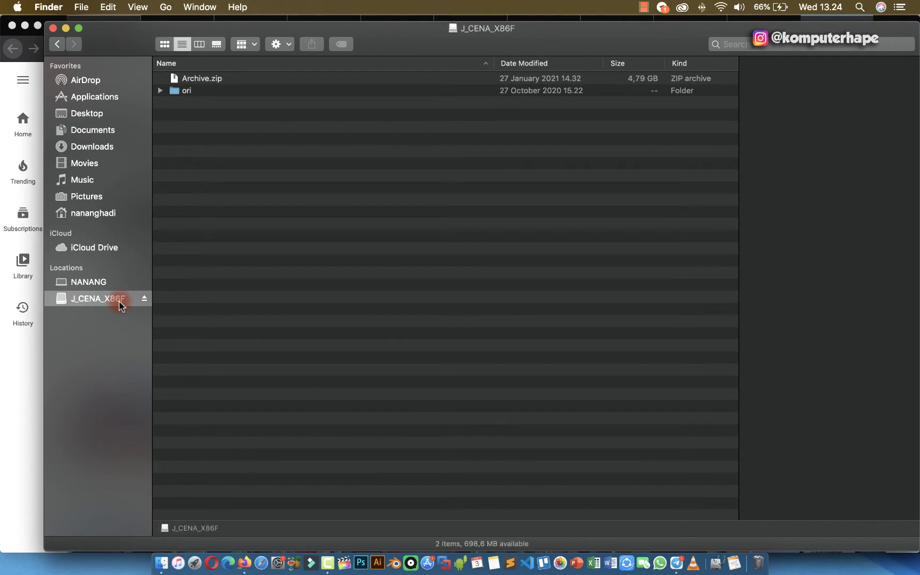
click(161, 92)
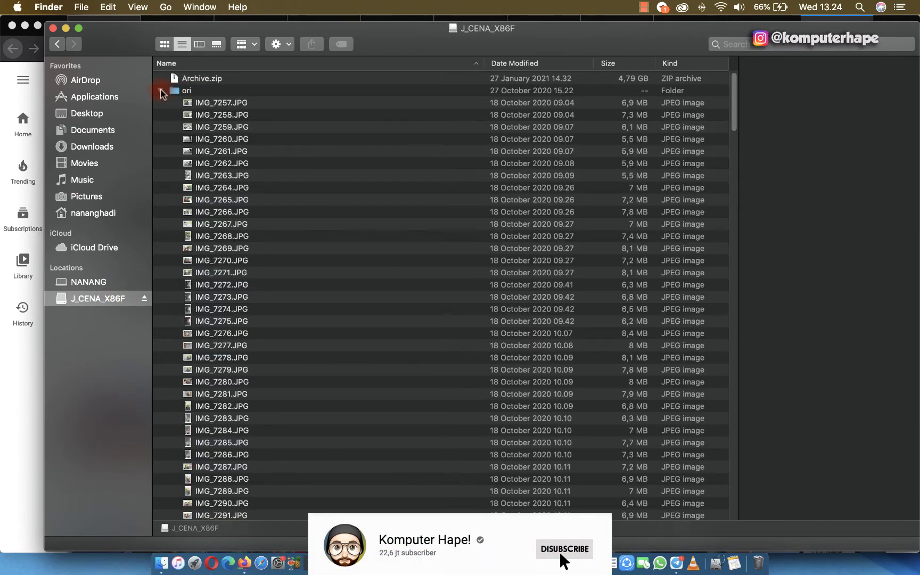
click(161, 92)
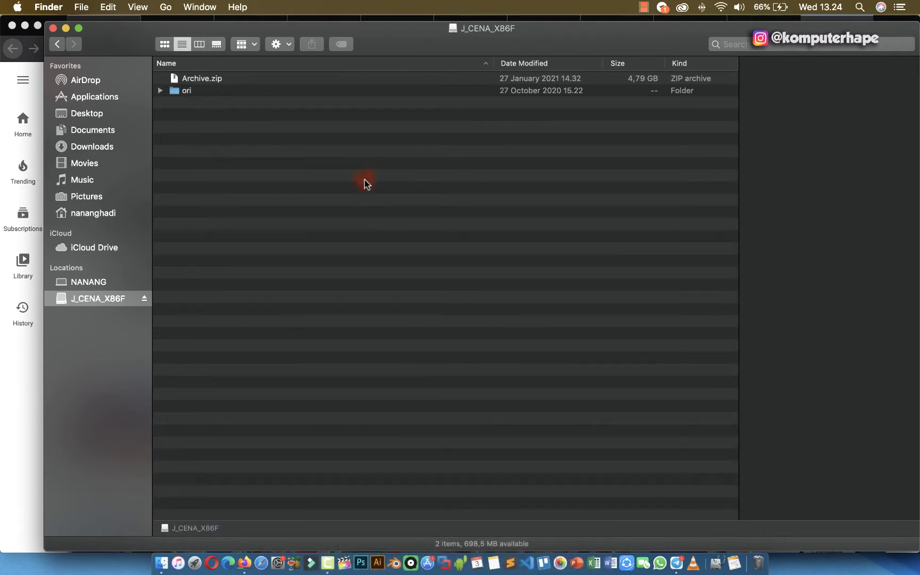
Examine the J_CENA_X86F drive's info for its format, capacity, available space and used space
right_click(114, 298)
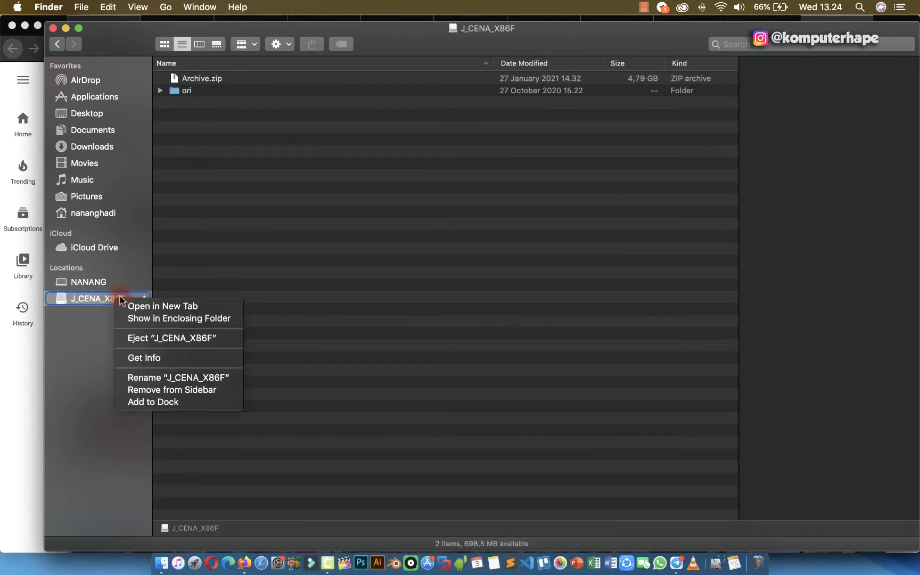
click(162, 357)
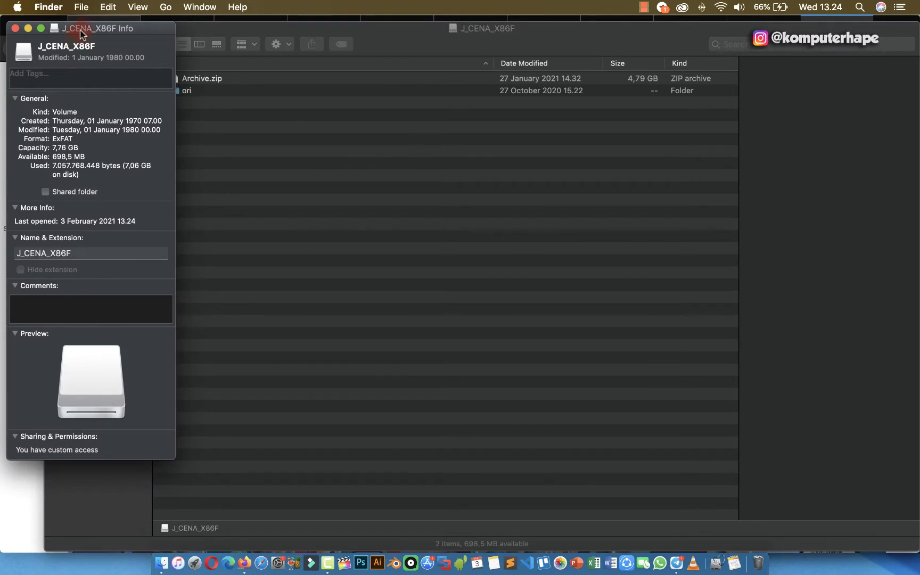
drag(80, 28, 258, 74)
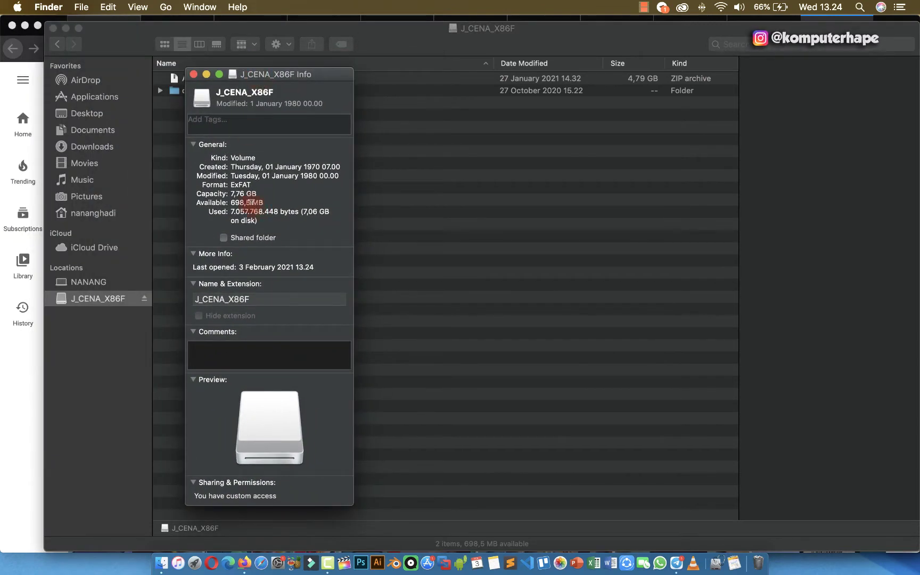
drag(231, 207, 266, 196)
click(264, 200)
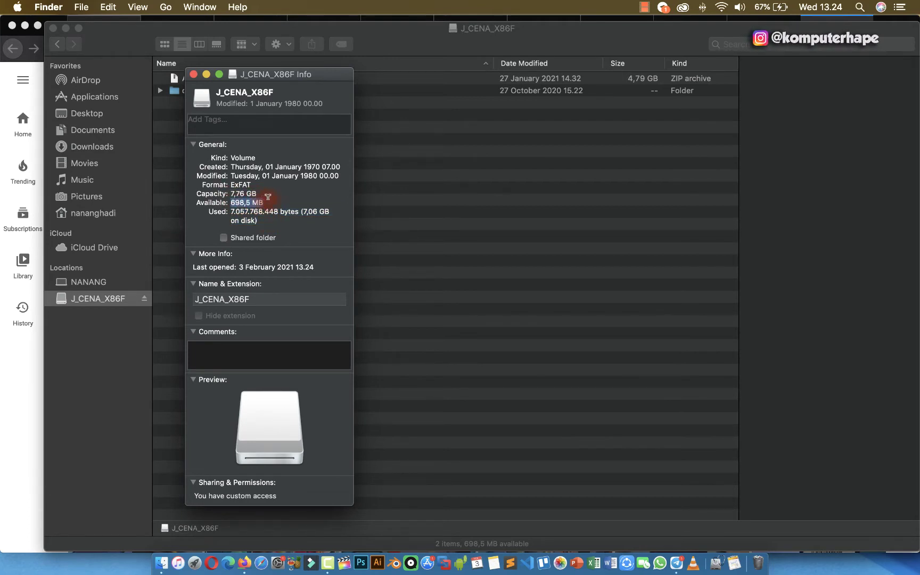
triple_click(262, 215)
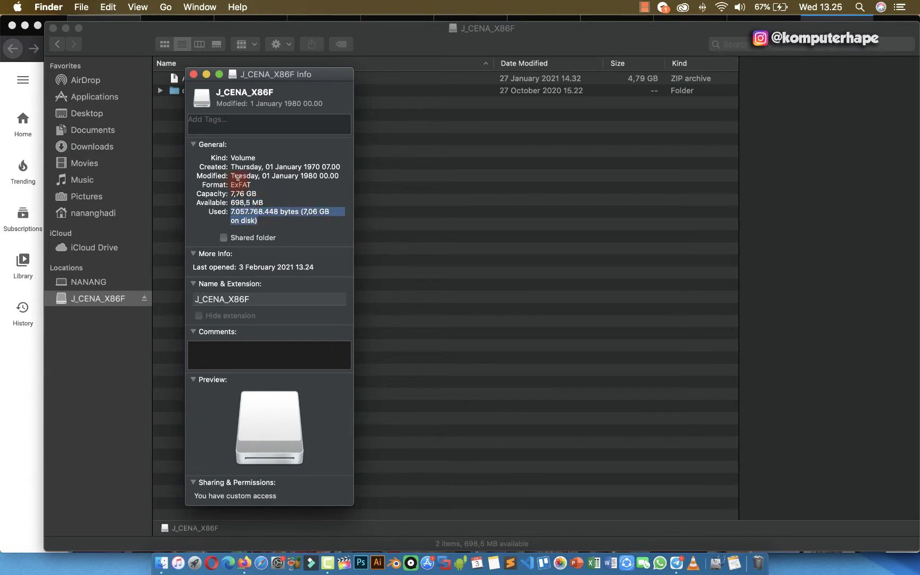
click(194, 74)
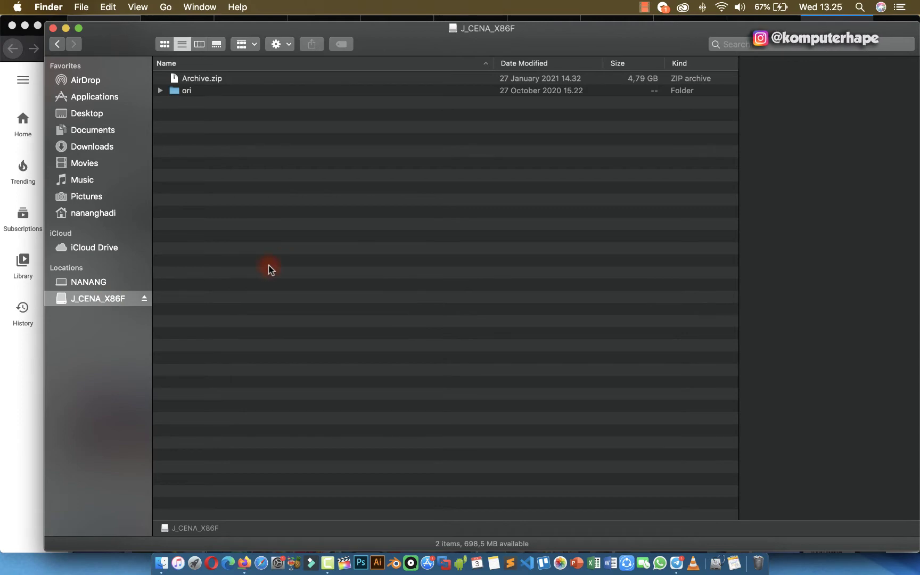
Search the installed applications for "disk" and launch Disk Utility
click(196, 559)
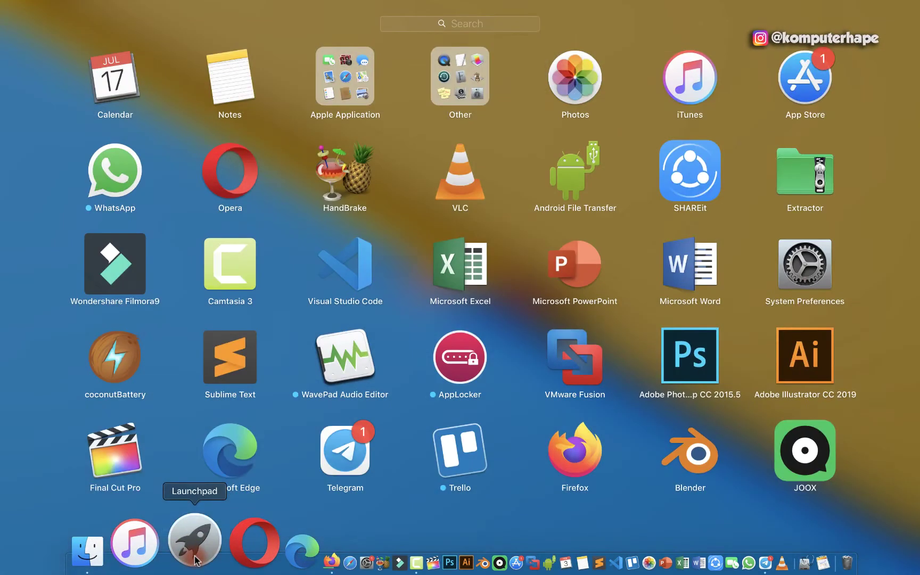
click(57, 405)
click(201, 563)
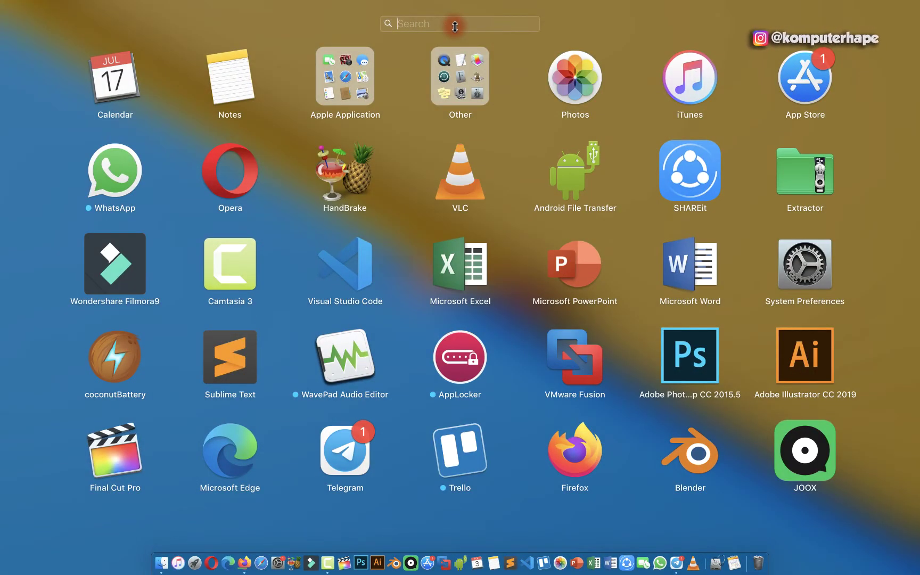
text(disk)
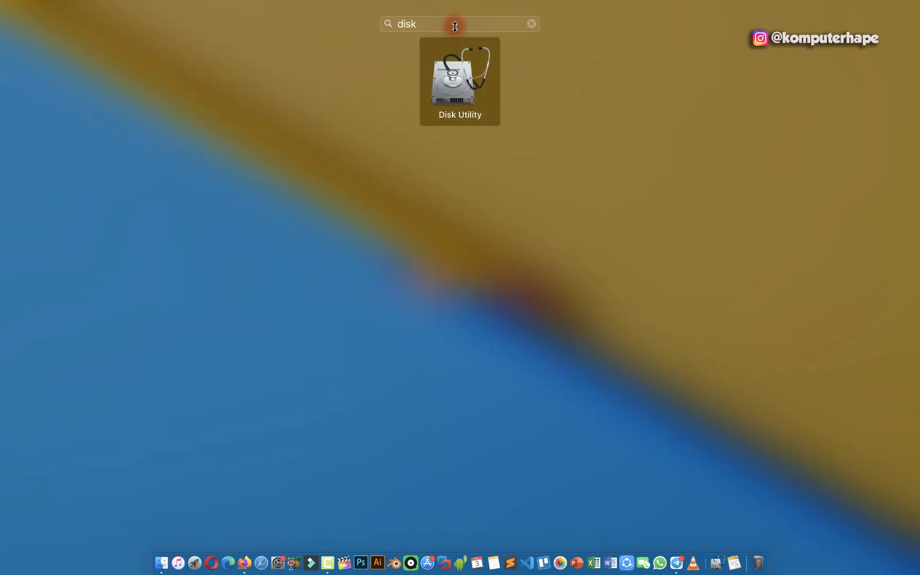
click(452, 99)
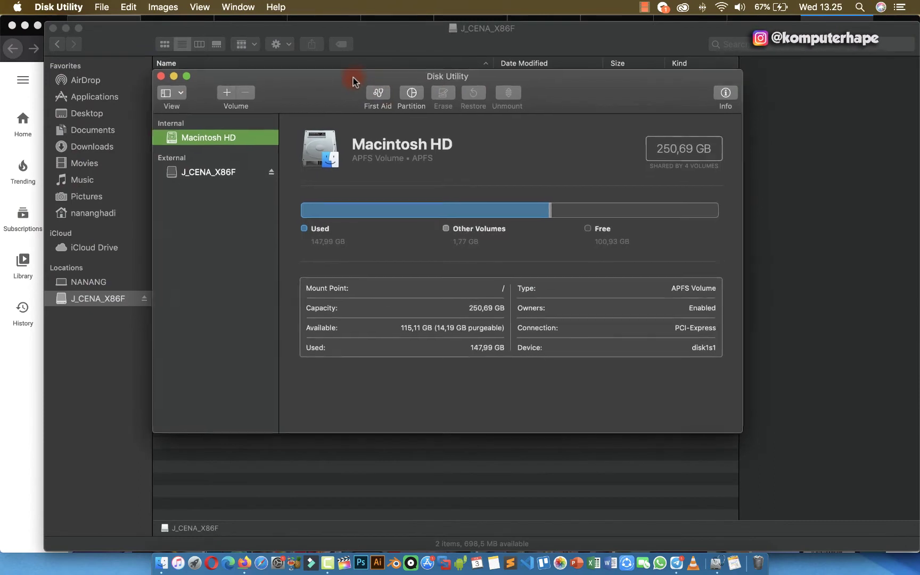
drag(352, 81, 335, 102)
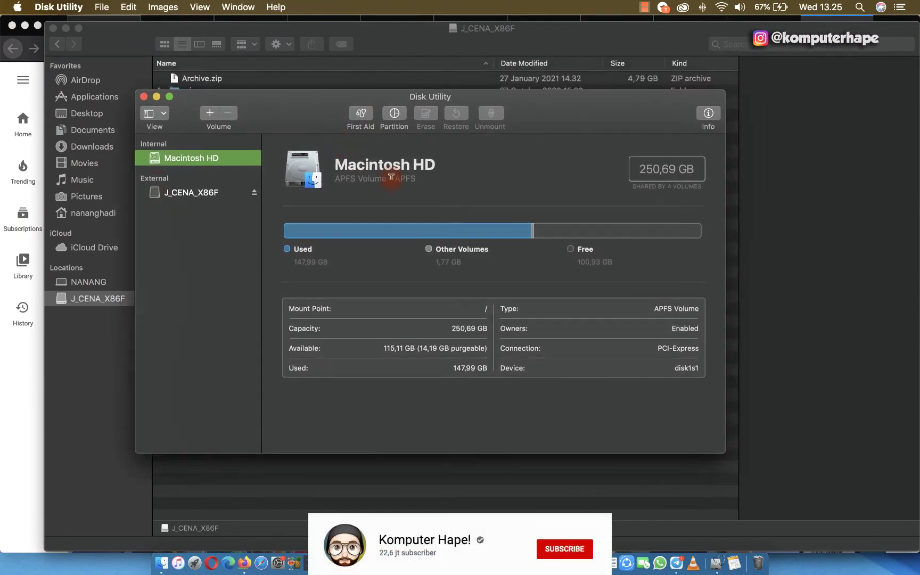
Compare the file system formats and details of the Macintosh HD and J_CENA_X86F volumes
drag(334, 164, 449, 162)
click(472, 168)
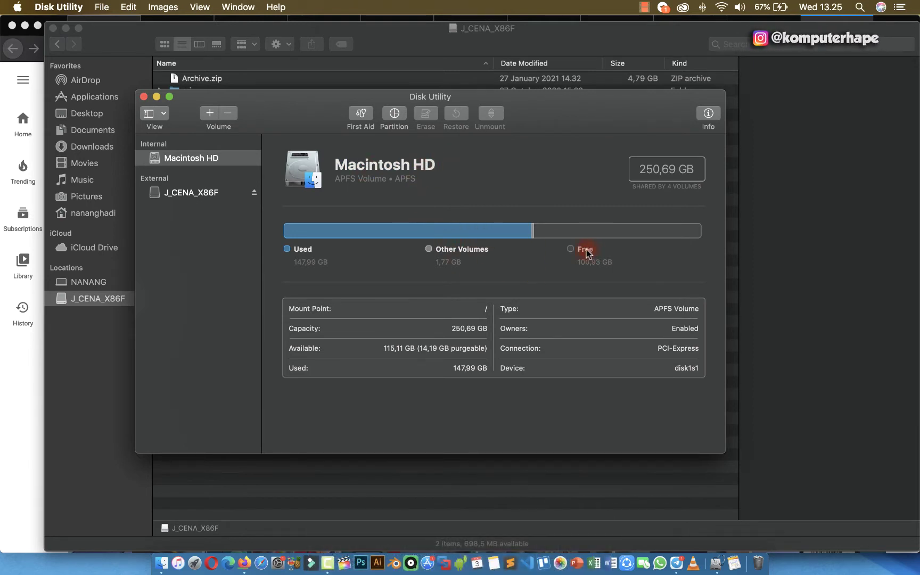
click(177, 194)
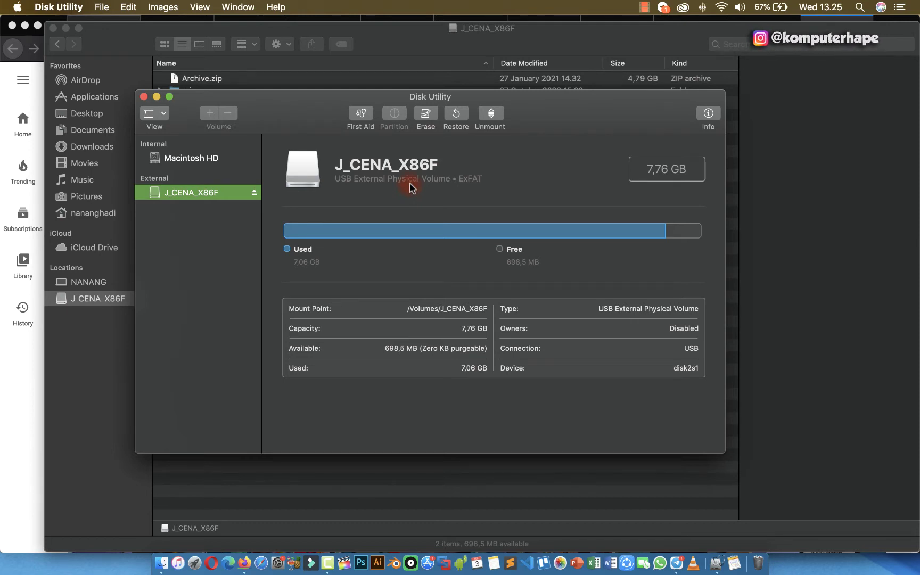
double_click(464, 178)
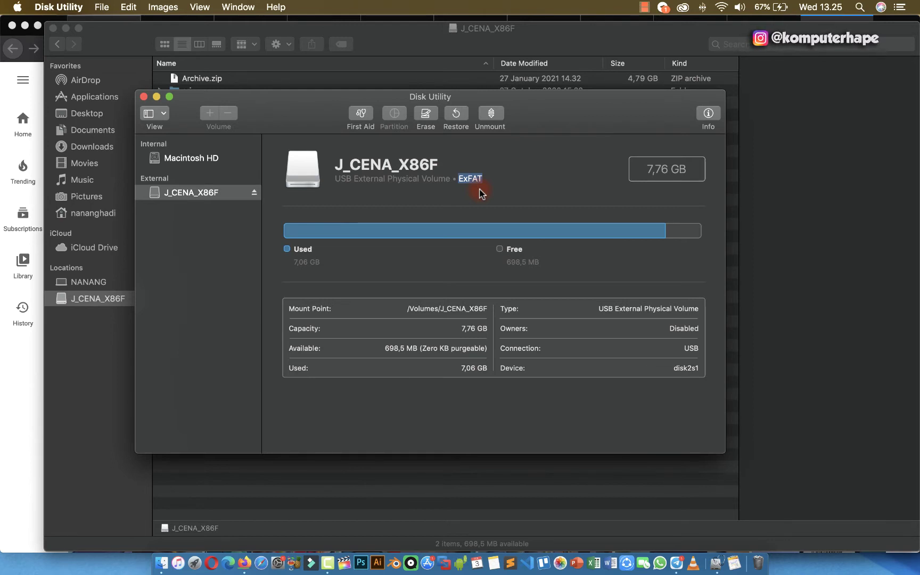
click(179, 157)
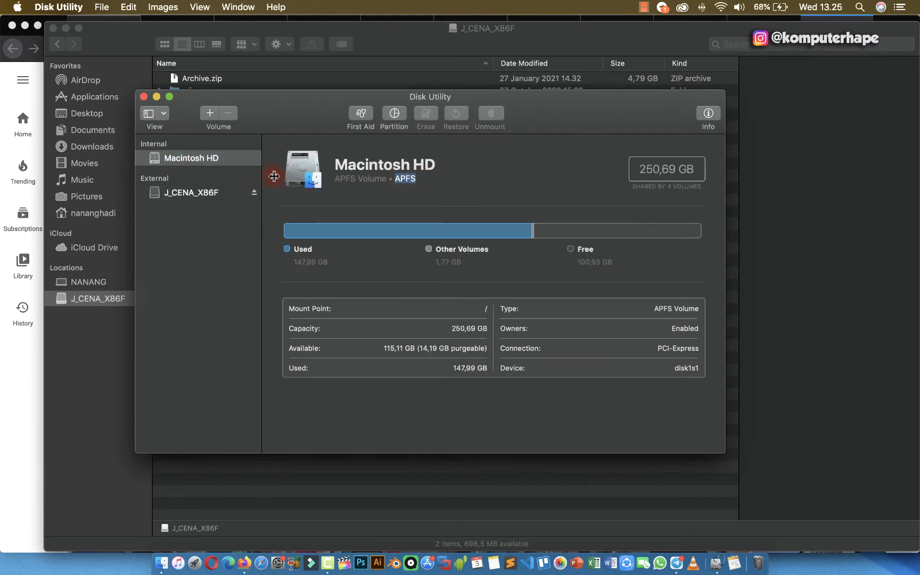
Start erasing the external J_CENA_X86F volume and set its new name to X86F
click(216, 191)
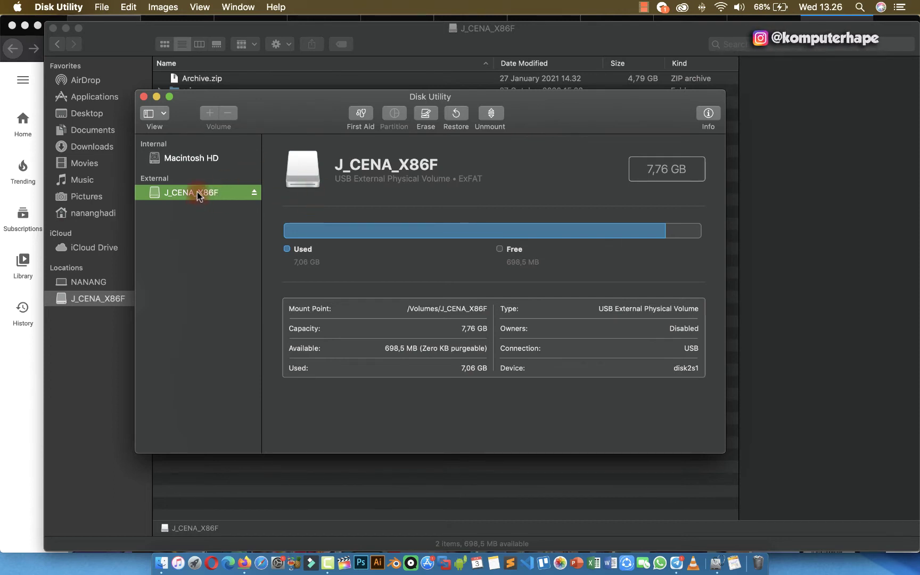
click(429, 119)
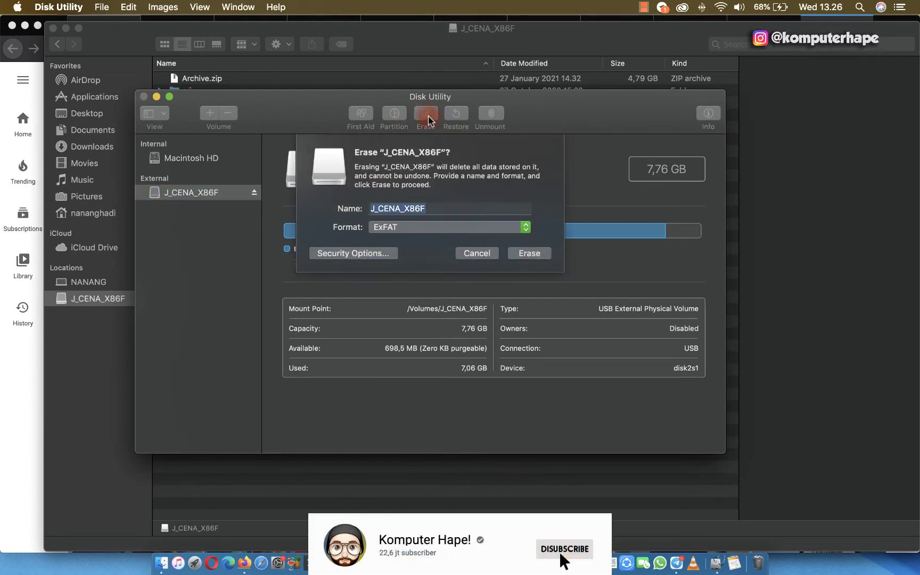
click(449, 205)
drag(449, 205, 369, 209)
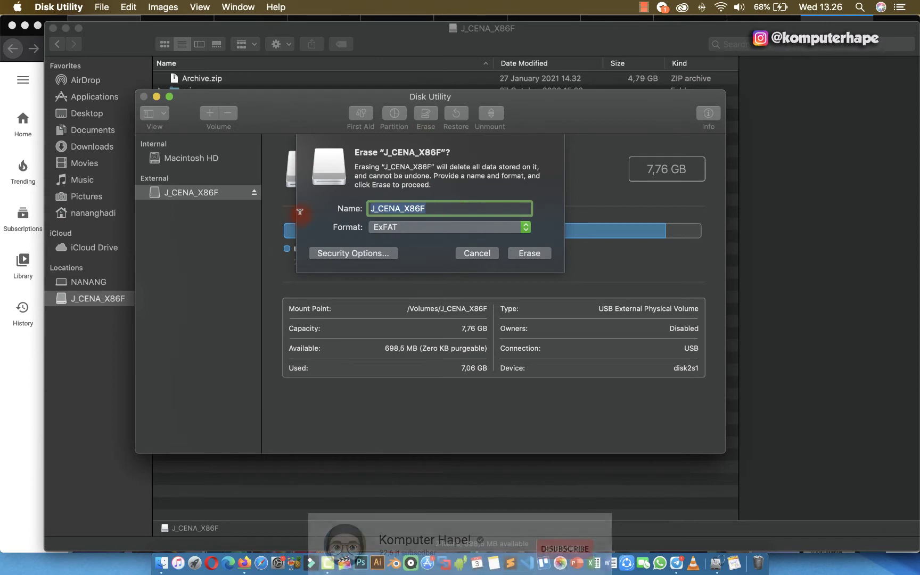
click(430, 206)
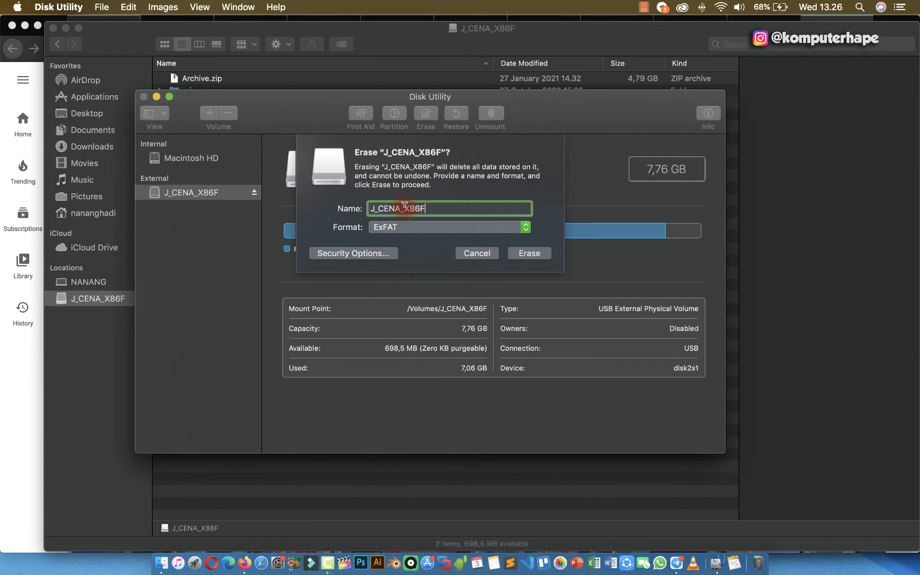
drag(404, 206, 326, 205)
text(X86F)
double_click(398, 213)
Choose ExFAT as the format, erase the volume, and dismiss the completion report
click(394, 228)
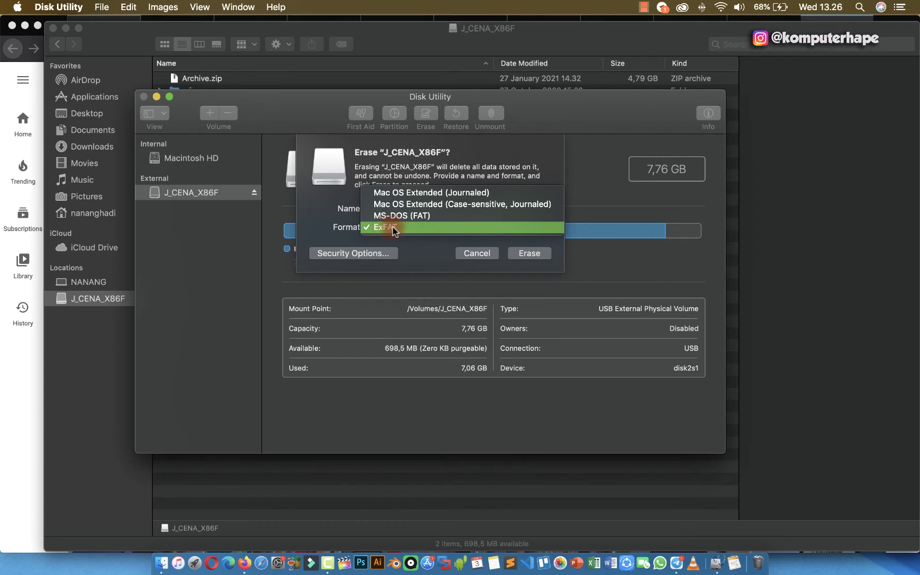
click(395, 227)
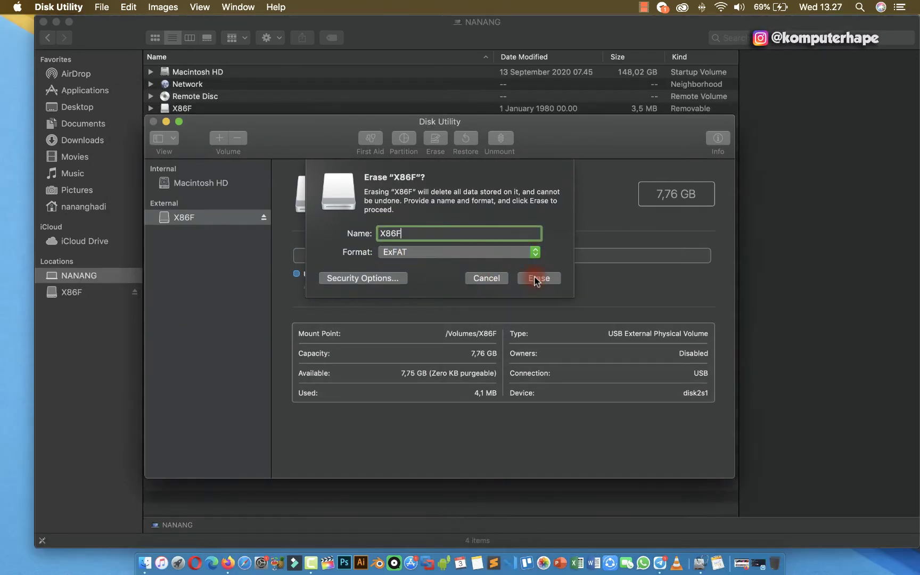
click(537, 276)
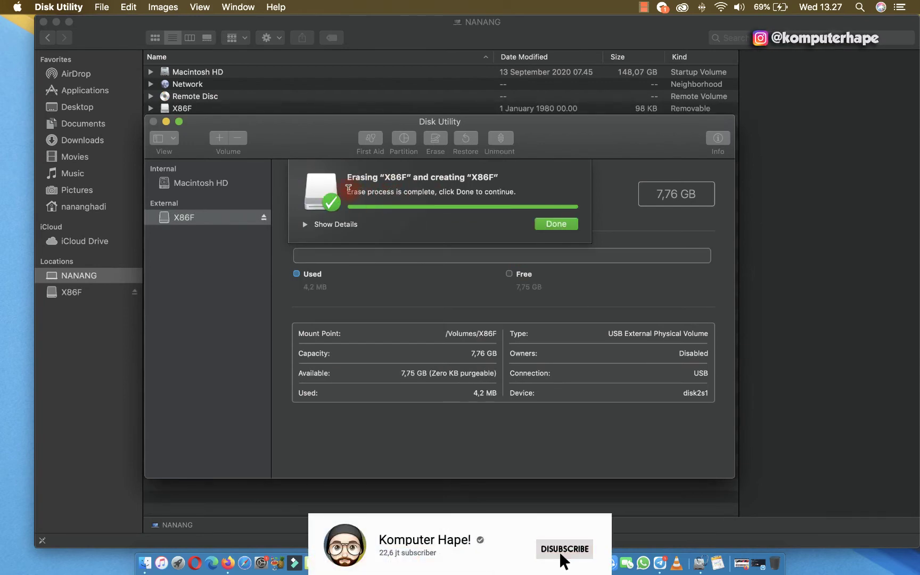
drag(349, 187, 512, 184)
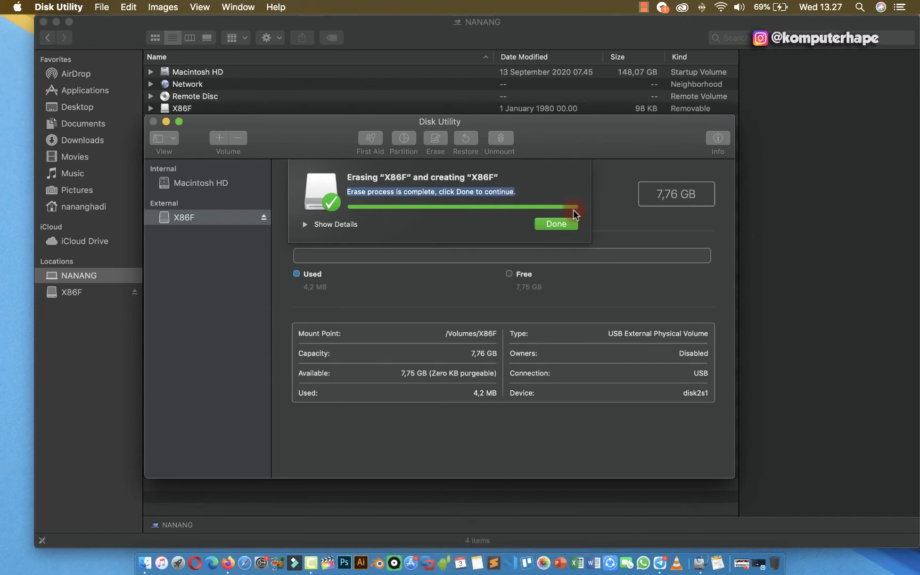
click(555, 223)
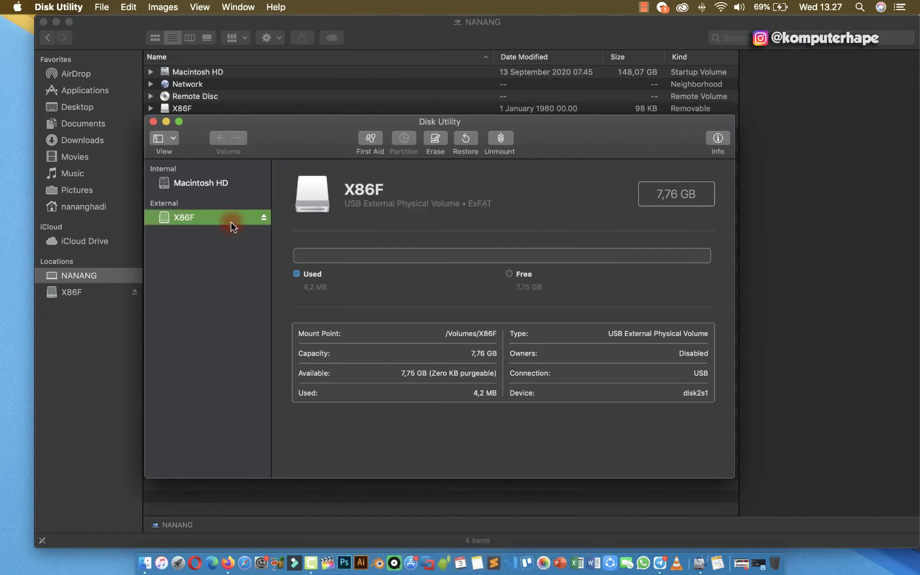
Open the X86F drive in Finder and examine its info for format, capacity and available space
click(78, 326)
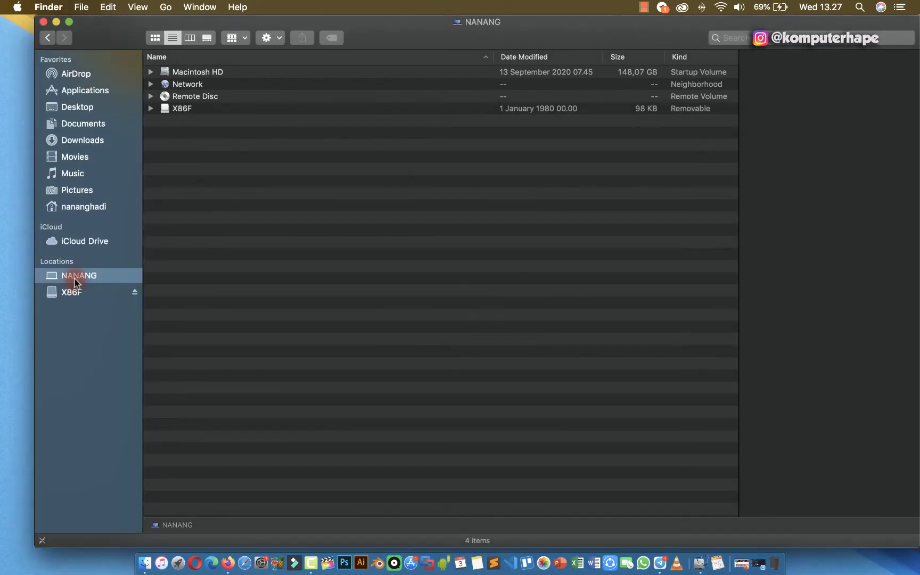
click(67, 292)
right_click(75, 293)
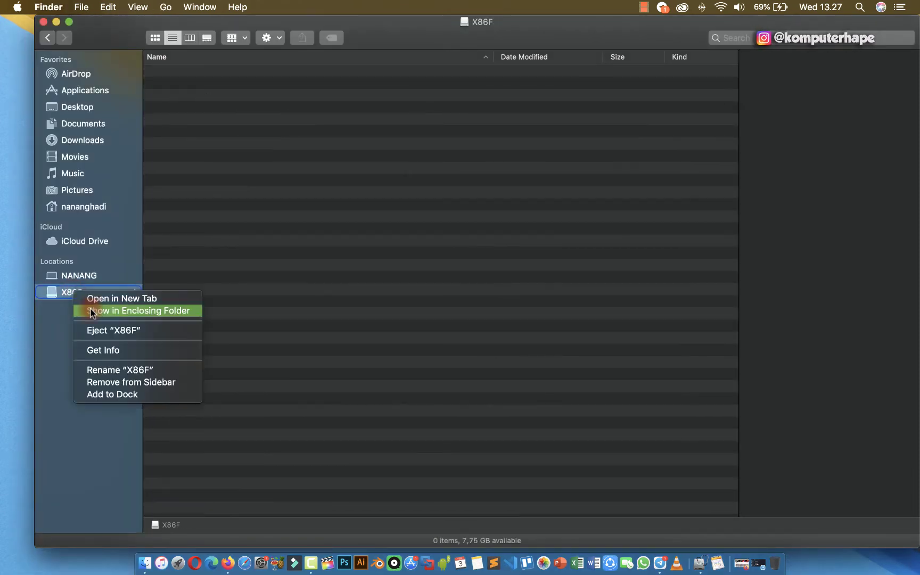
click(95, 349)
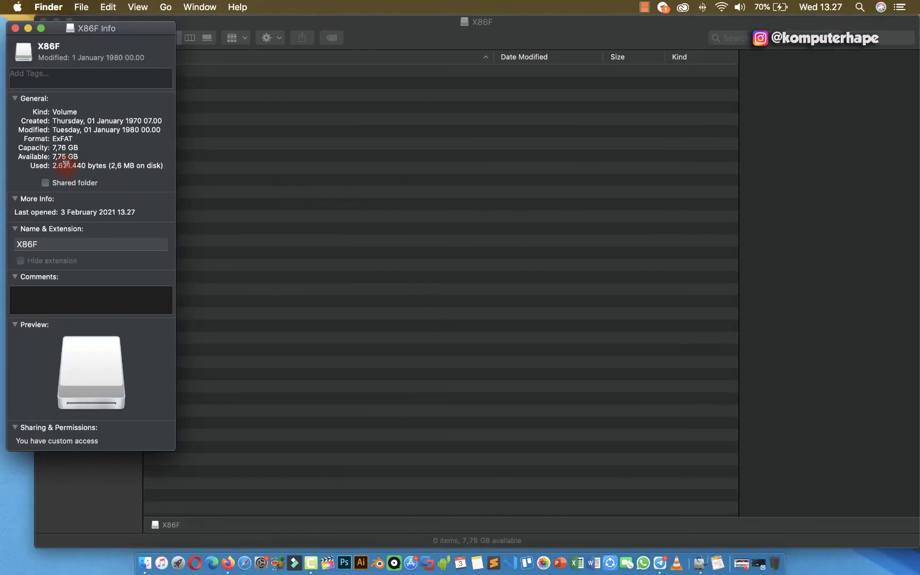
mouse_move(52, 156)
mouse_down()
mouse_move(91, 151)
mouse_move(53, 151)
mouse_up()
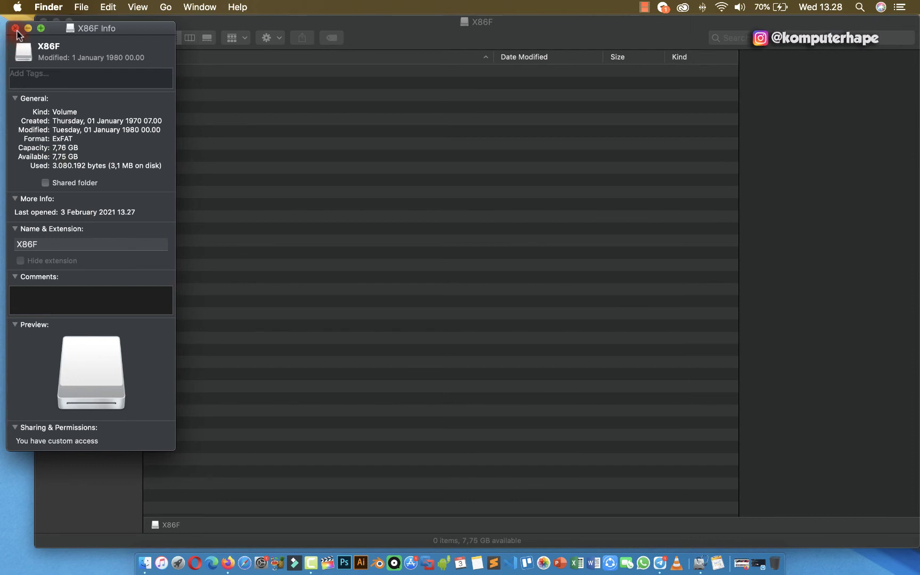
click(15, 28)
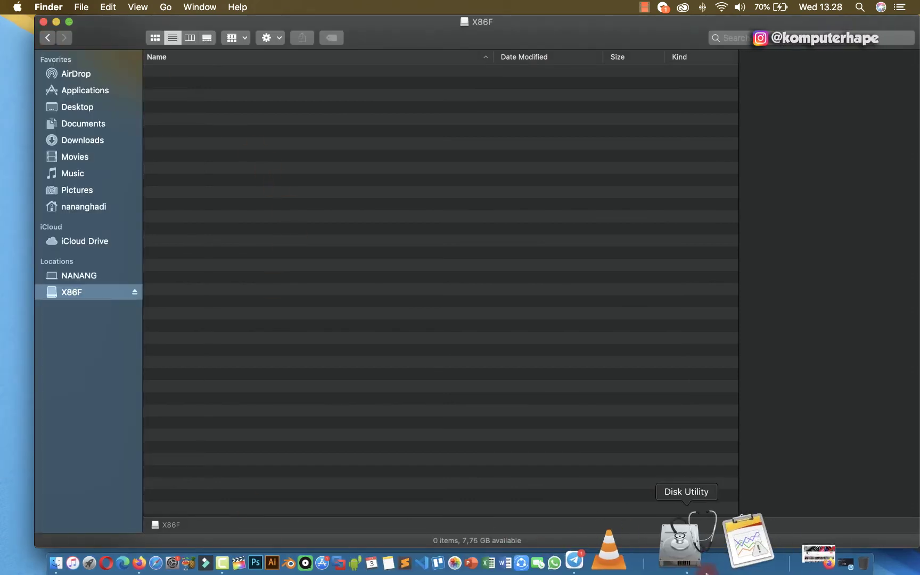
Switch back to Disk Utility and review the details of the Macintosh HD and X86F volumes
click(692, 548)
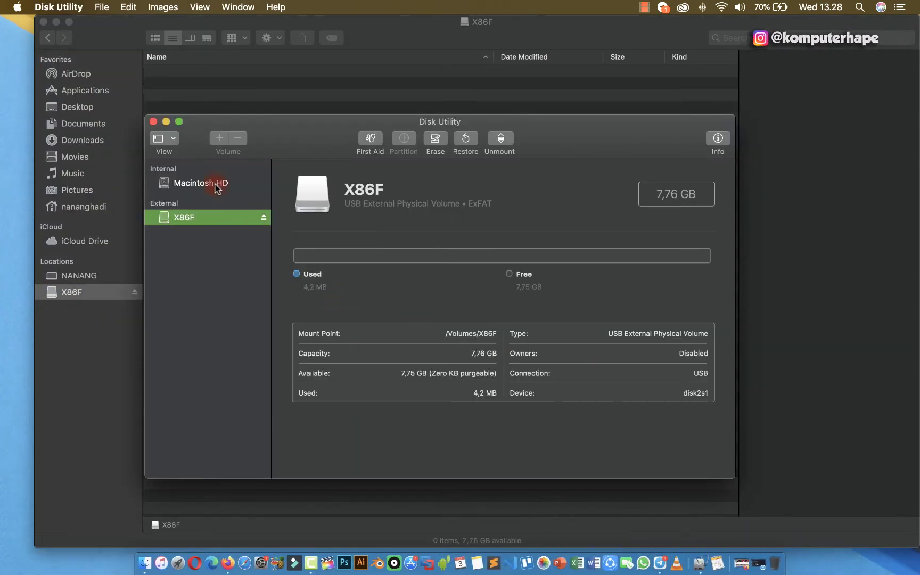
click(247, 183)
click(206, 214)
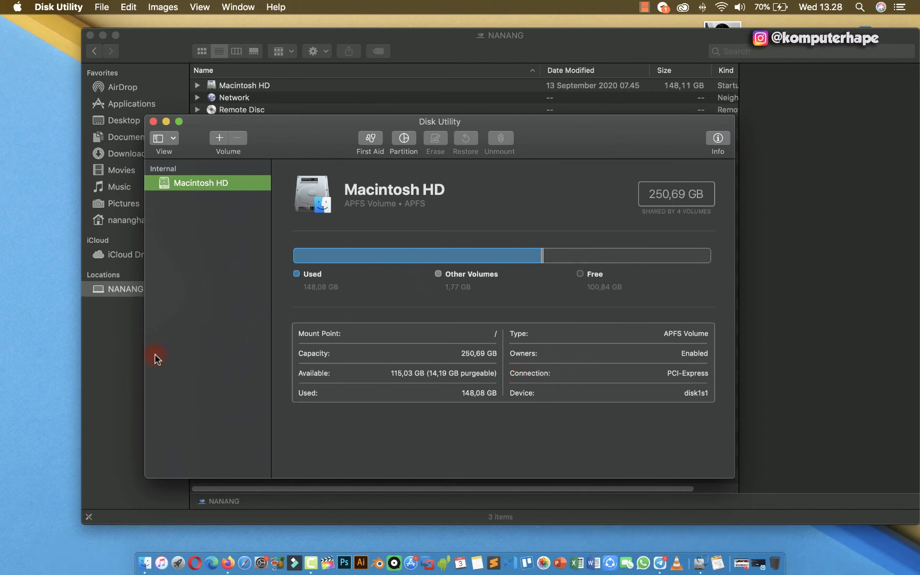
Check Finder for the newly connected NHS drive and examine its volume type and format in Disk Utility
click(123, 351)
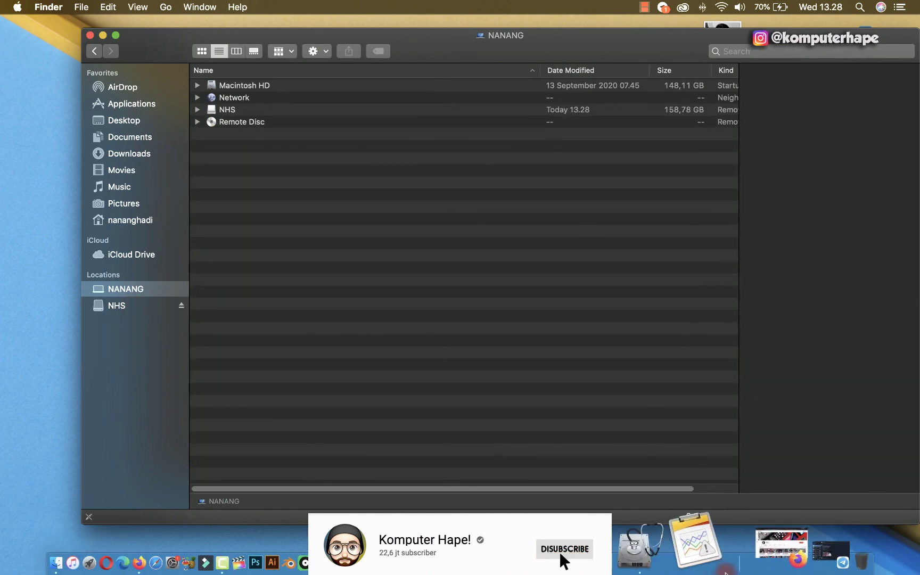
click(700, 563)
click(180, 219)
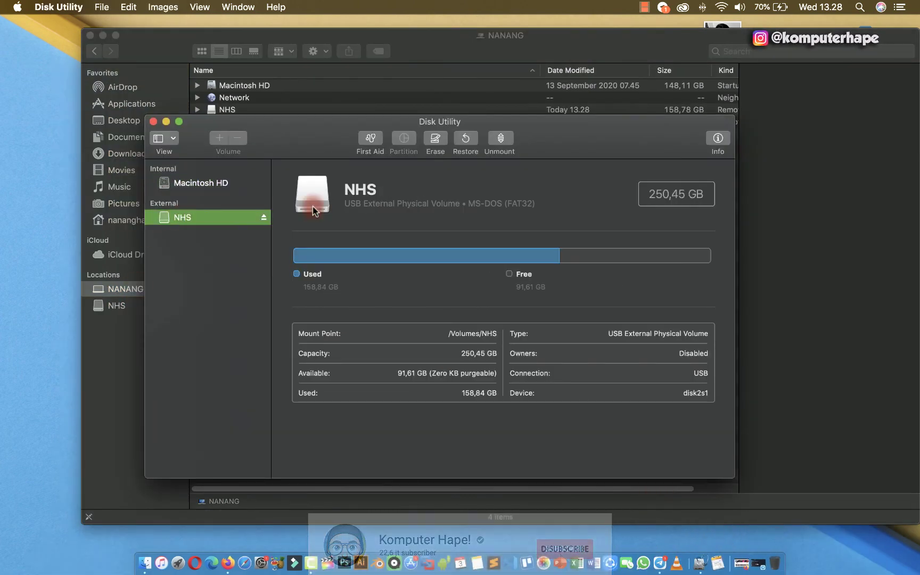
drag(534, 197, 477, 202)
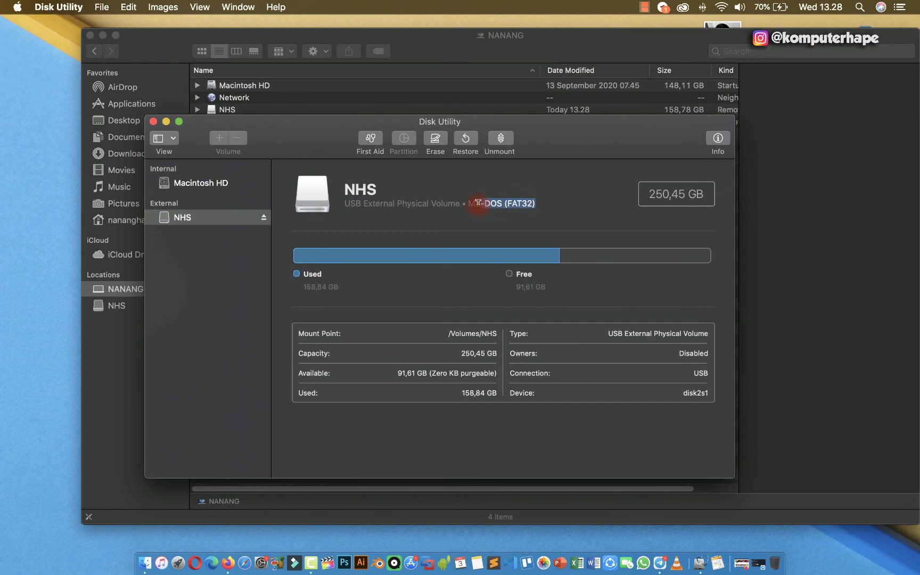
drag(478, 202, 437, 208)
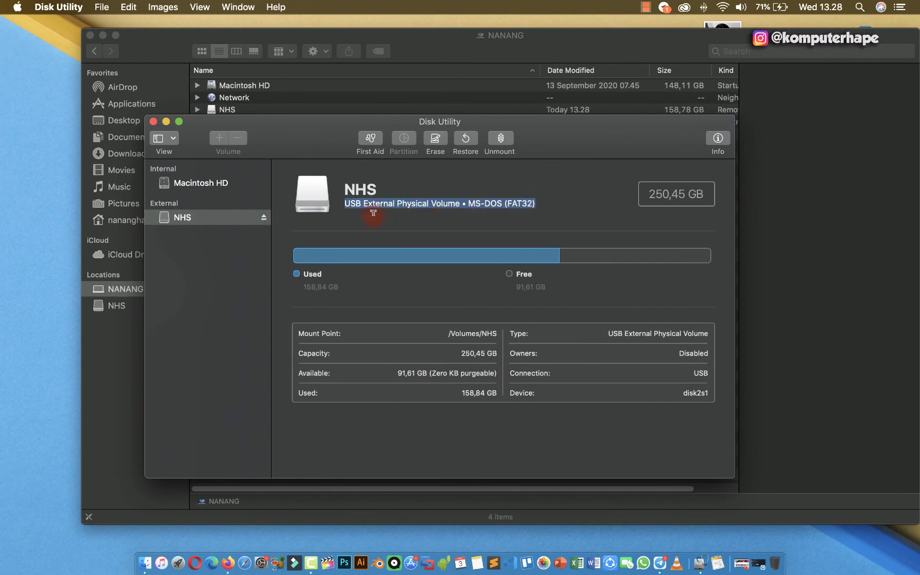